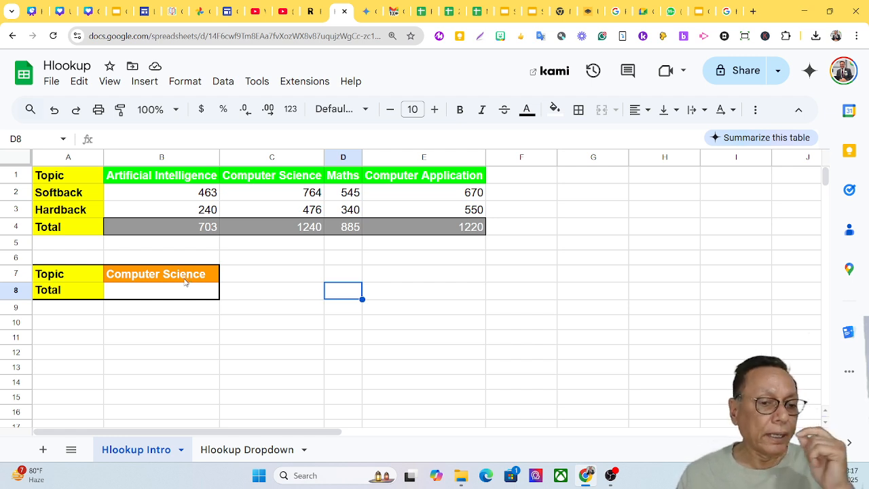
Start an HLOOKUP formula in cell B8 with B7 as the search key and B1:E4 as the range.
click(178, 294)
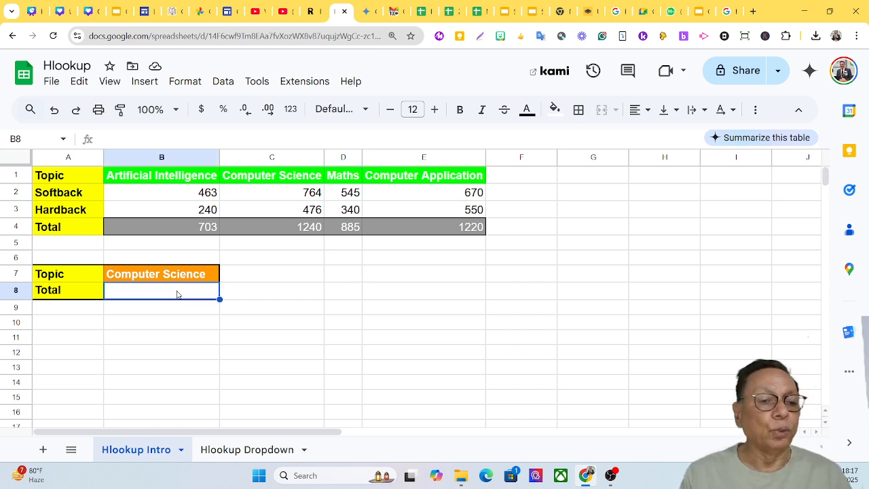
text(=)
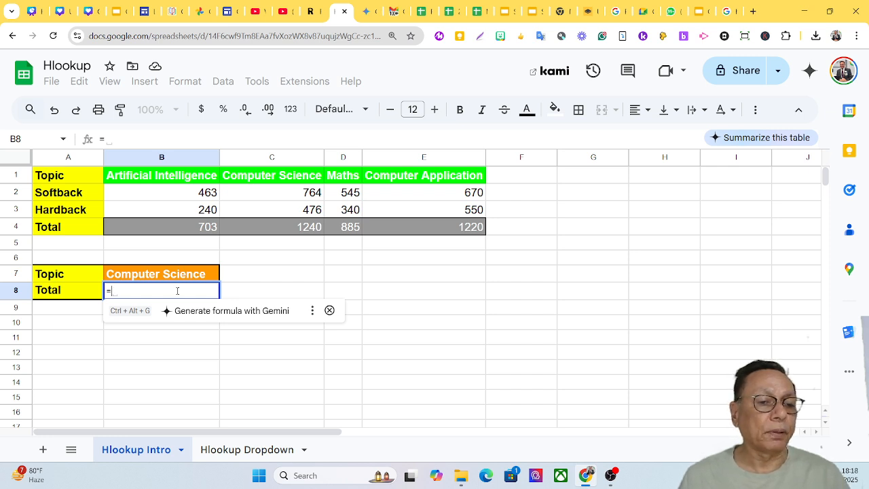
text(HLOOKUP()
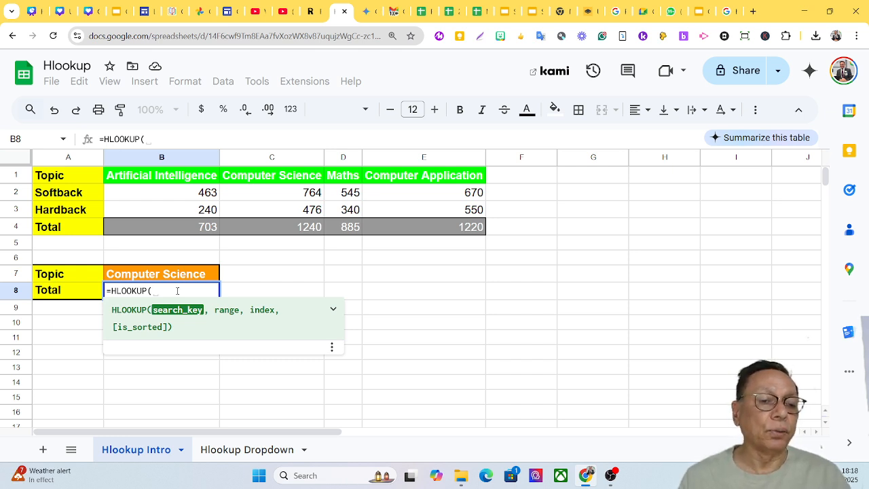
click(138, 278)
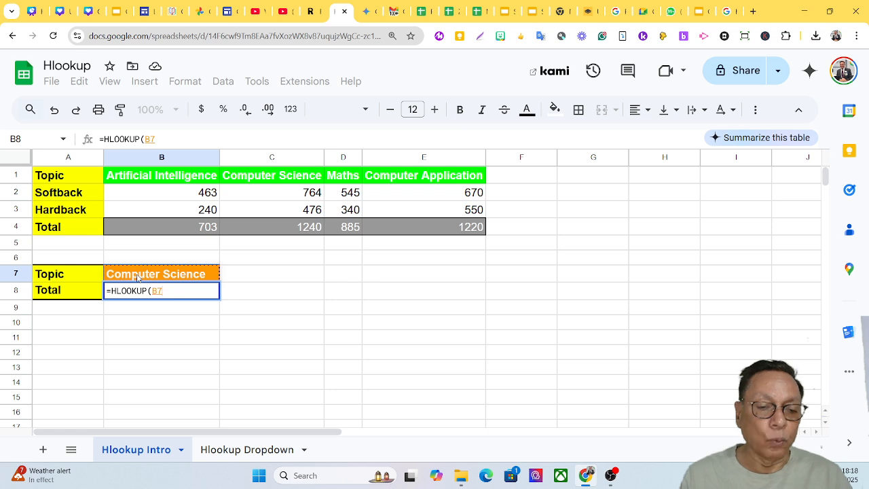
text(,)
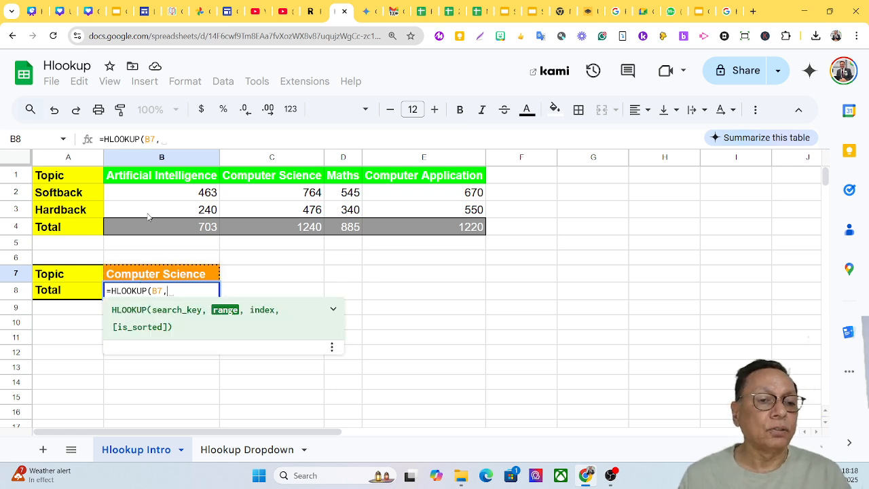
drag(109, 180, 341, 163)
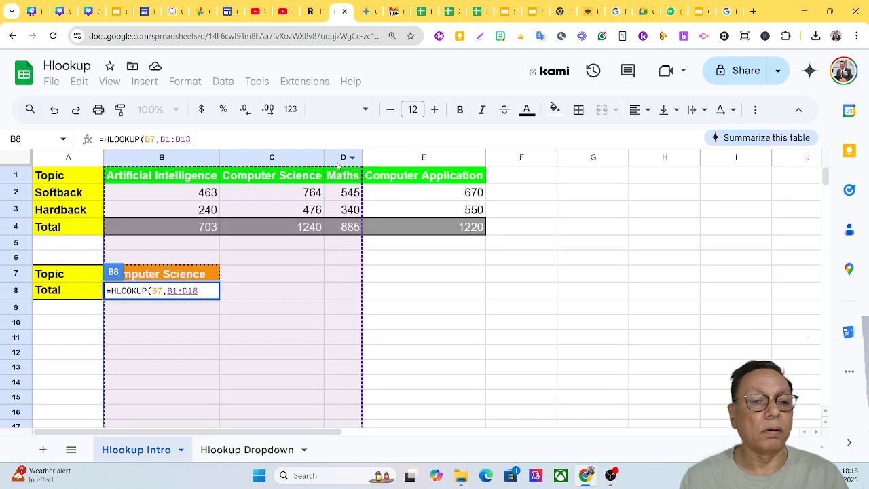
click(164, 179)
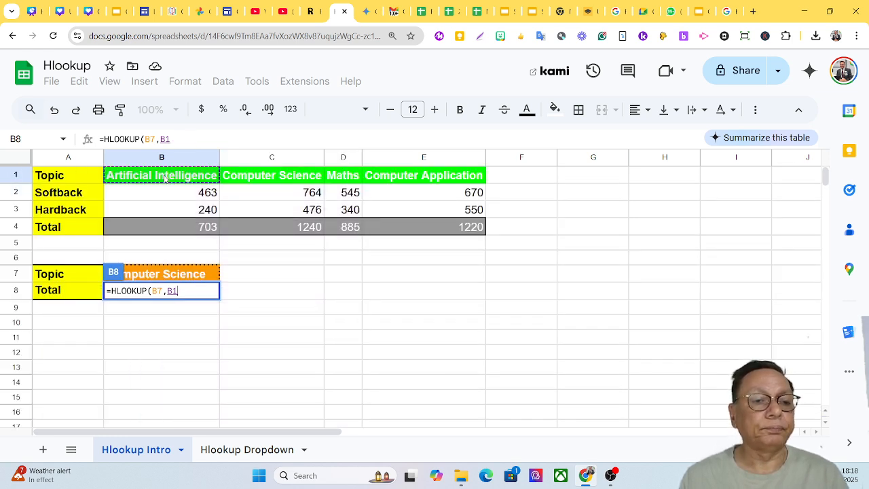
drag(192, 179, 408, 224)
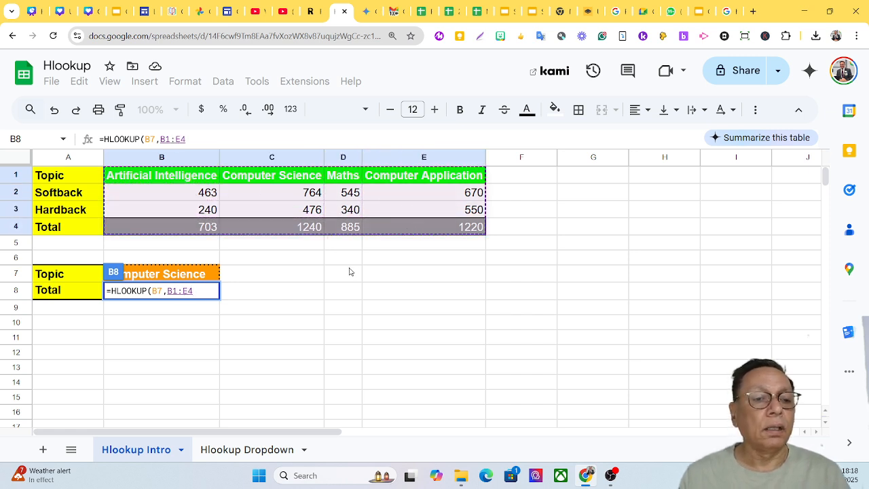
Complete the HLOOKUP formula in B8 with row index 4 and 0 for is_sorted.
text(,)
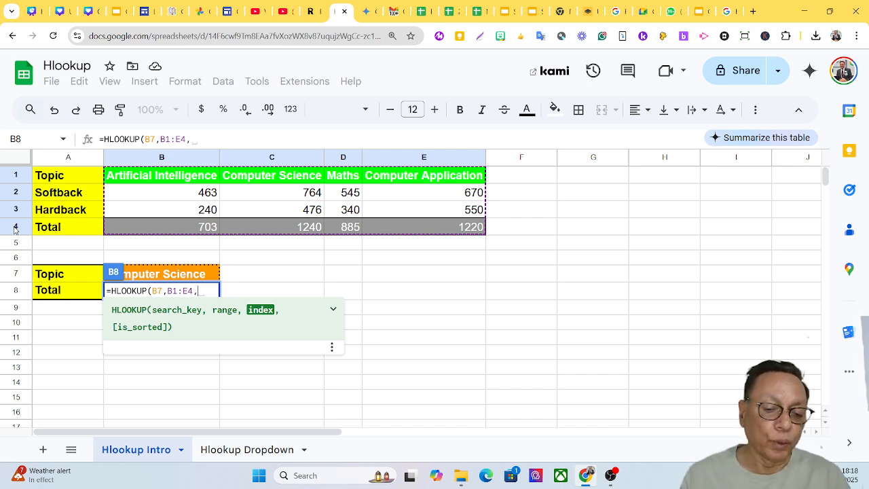
text(4)
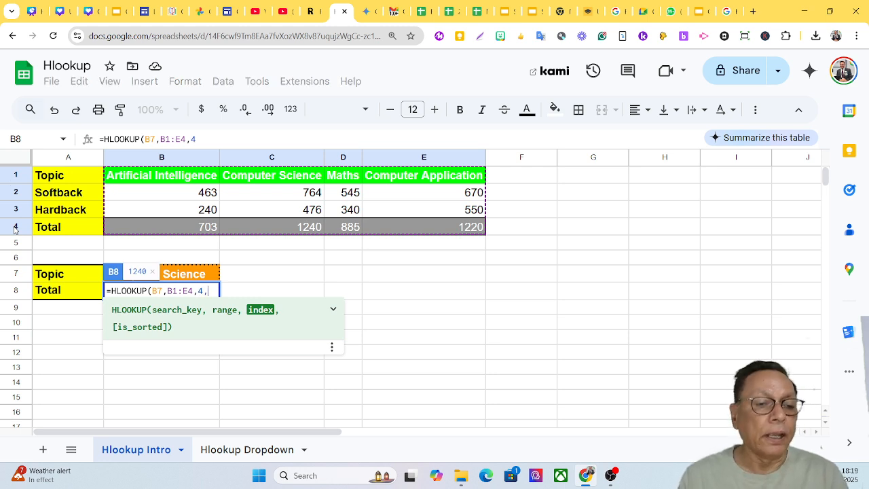
text(,)
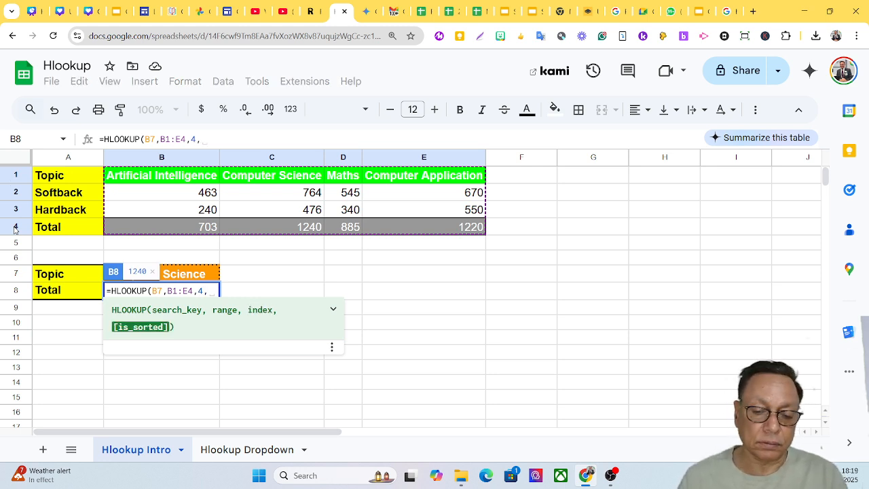
text(0)
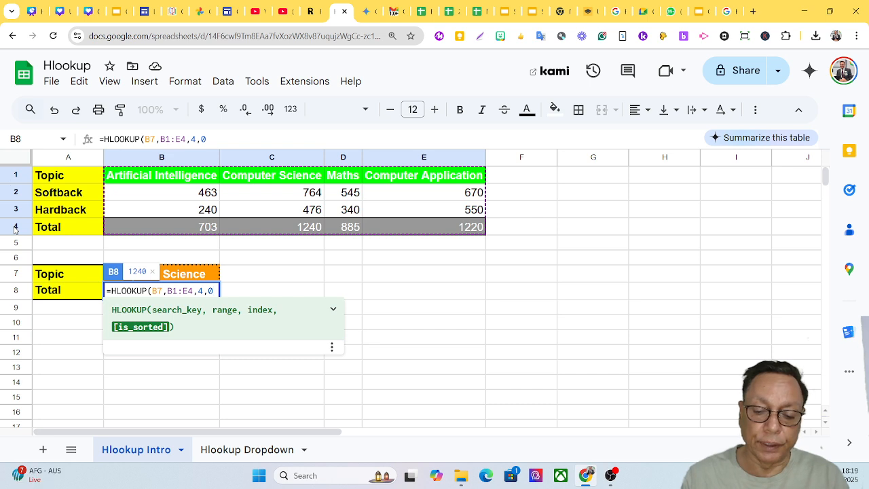
text())
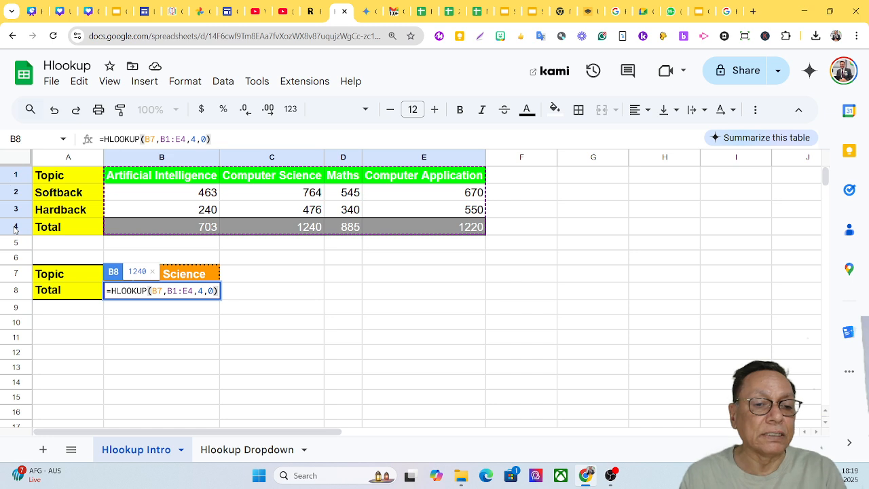
key(Return)
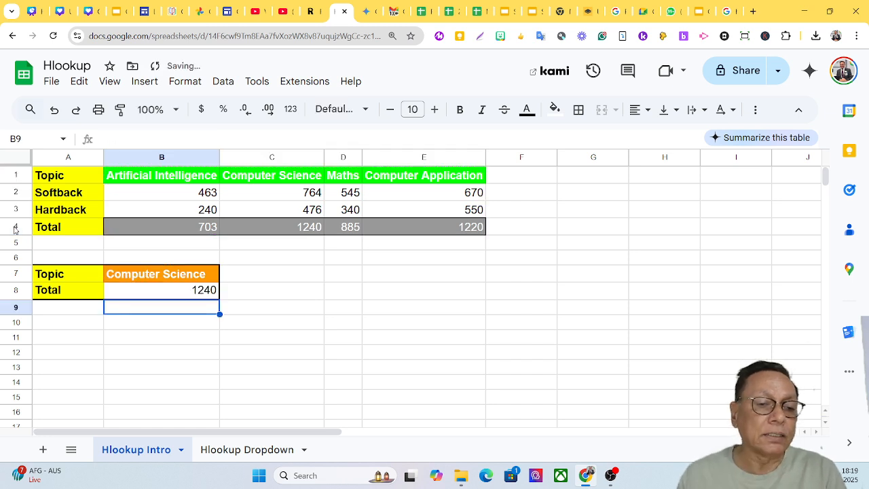
Replace the topic in cell B7 with Maths to test the lookup.
click(180, 295)
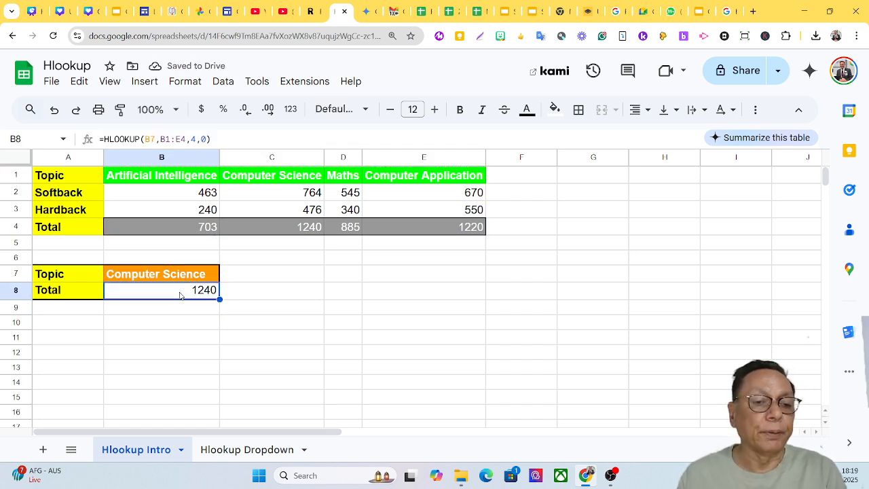
click(202, 278)
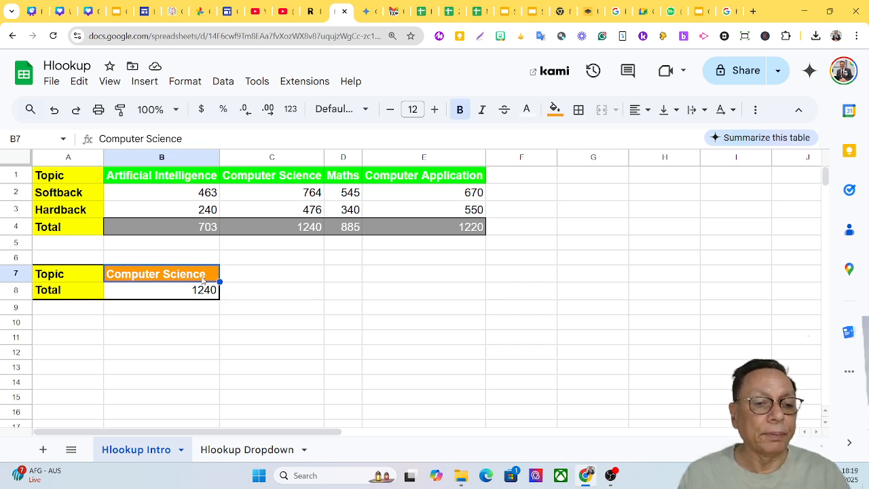
text(M)
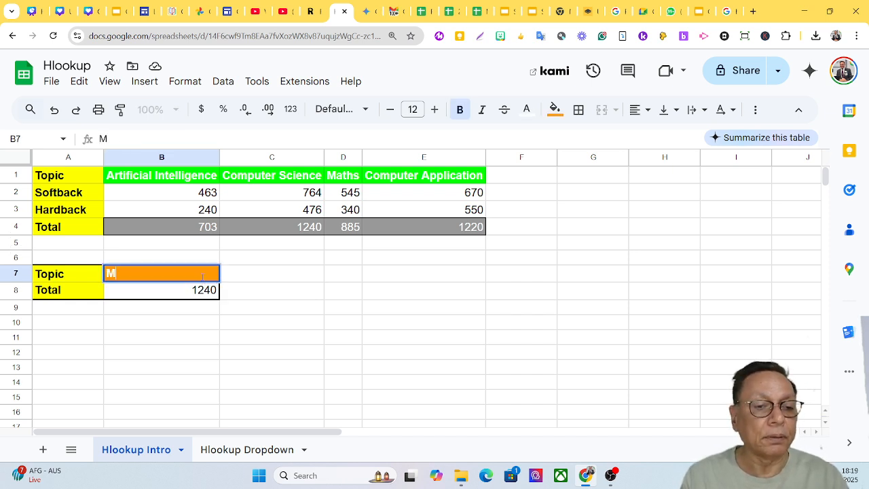
text(aths)
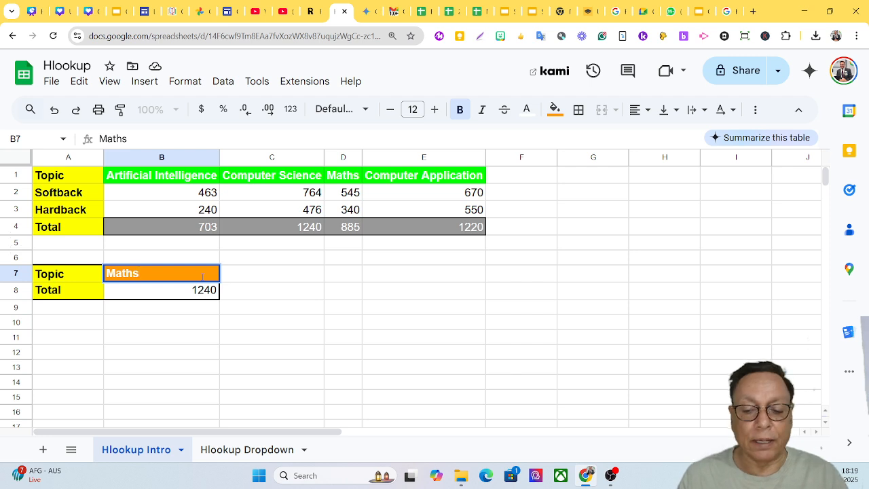
key(Return)
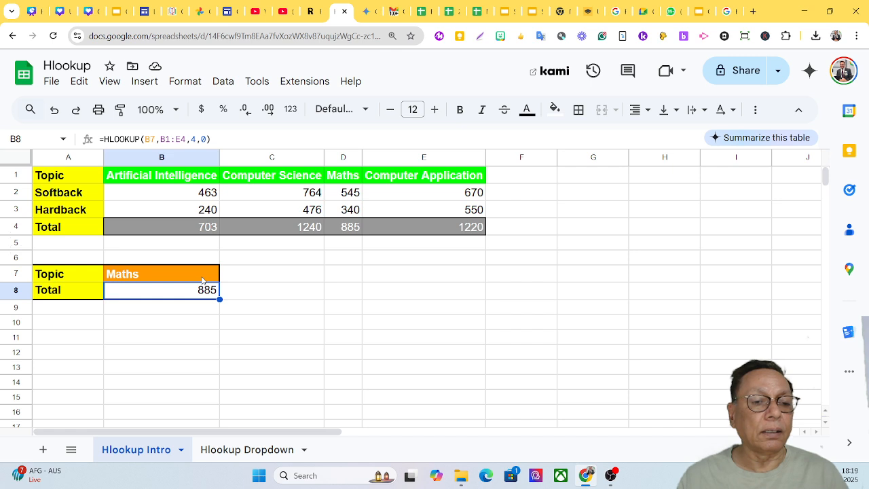
Create a dropdown validation rule on topic cell B7, keeping Maths as its first item.
right_click(202, 280)
mouse_move(202, 281)
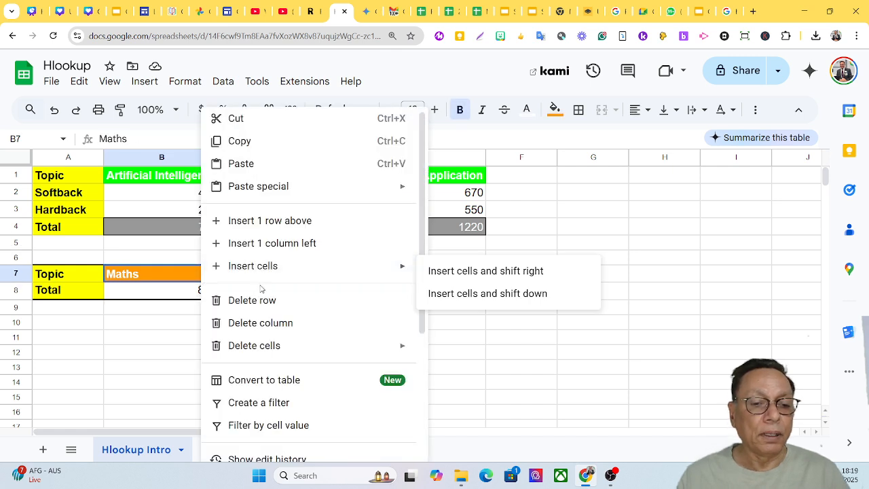
scroll(275, 292, down, 3)
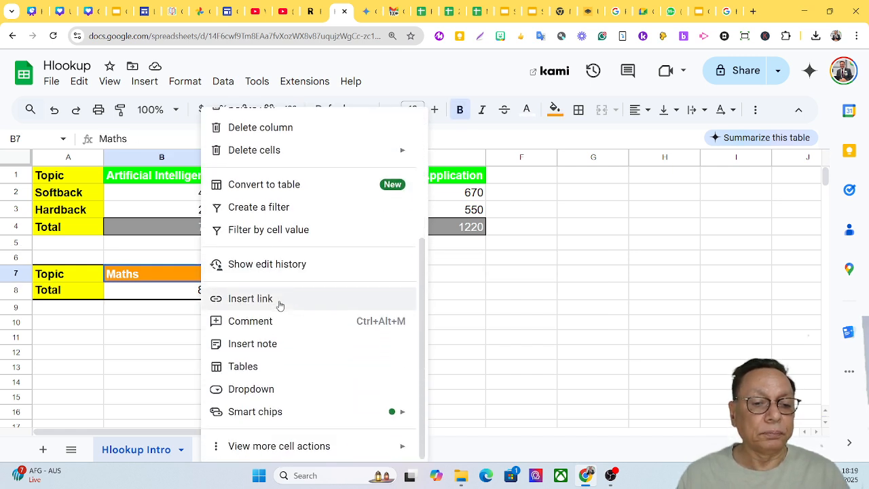
click(258, 389)
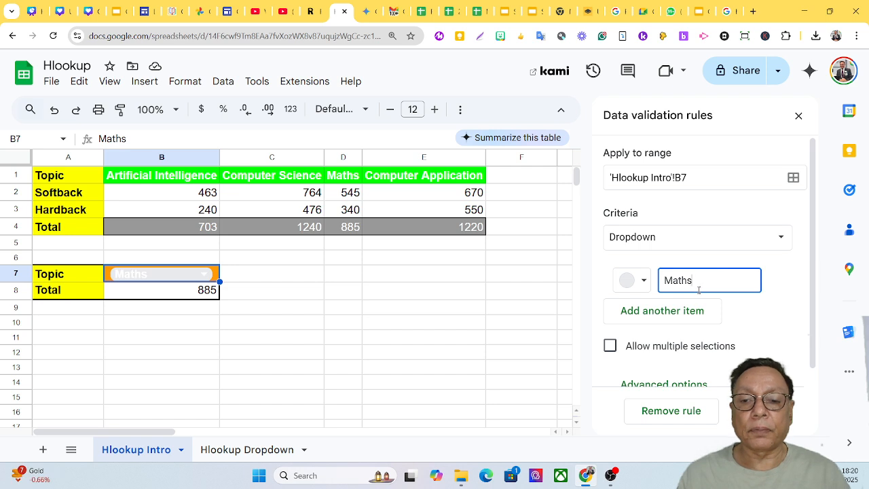
drag(698, 288, 665, 288)
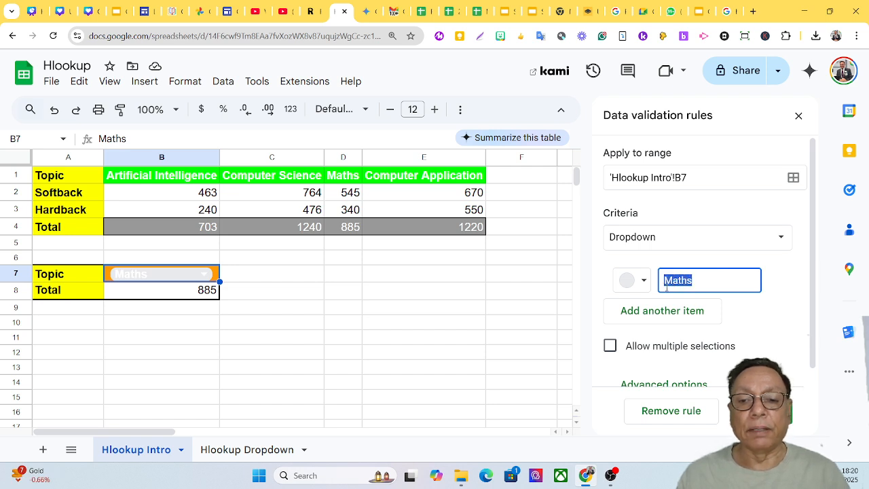
Add Artificial Intelligence as the second item of the dropdown rule.
click(692, 313)
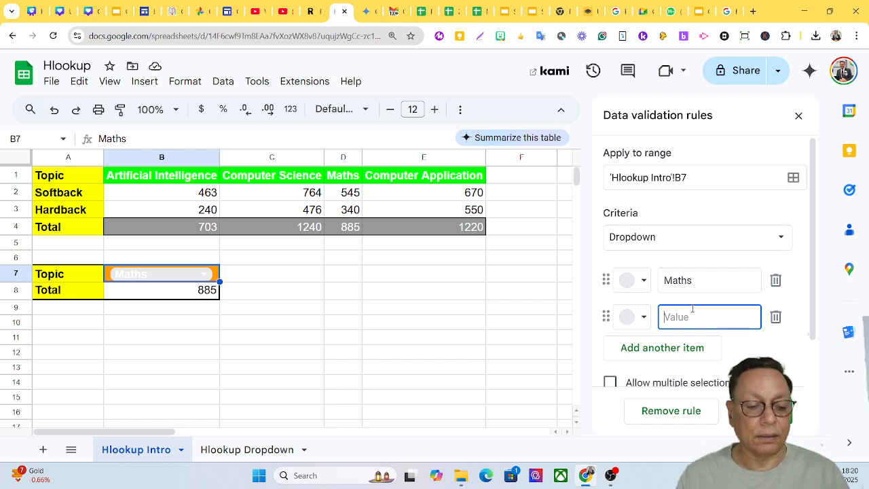
text(Art)
text(ifical)
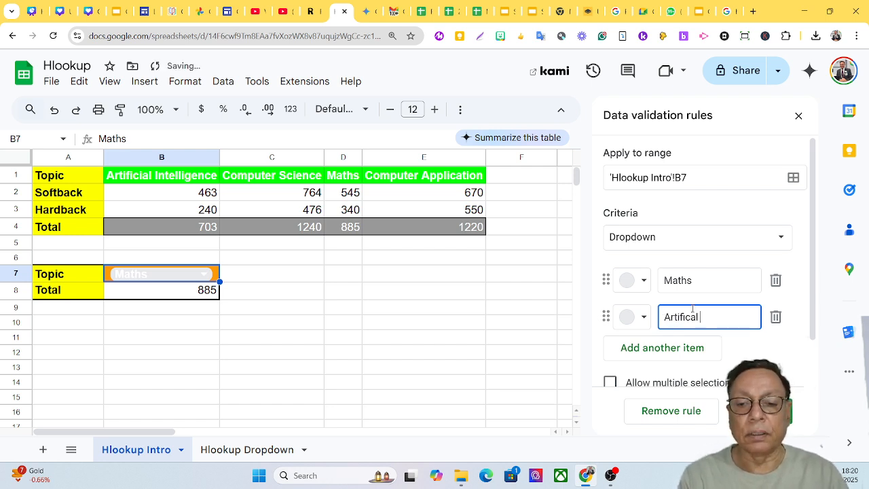
key(BackSpace)
text(ial)
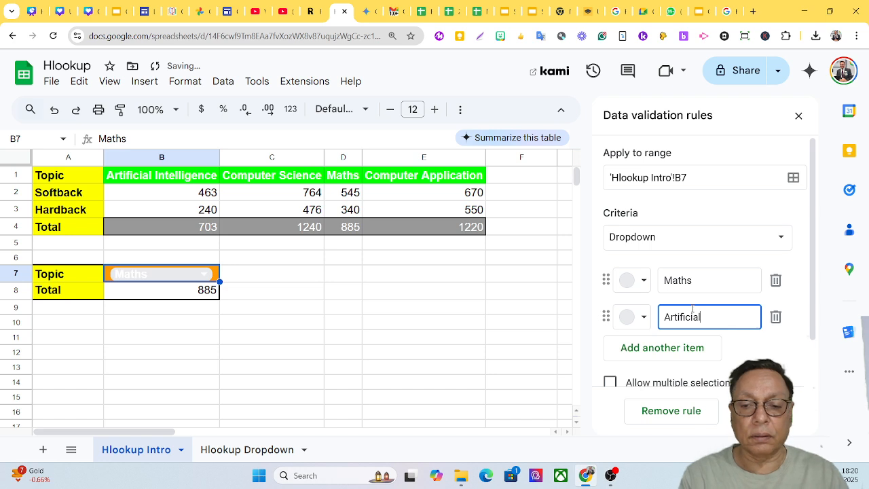
text( Inte)
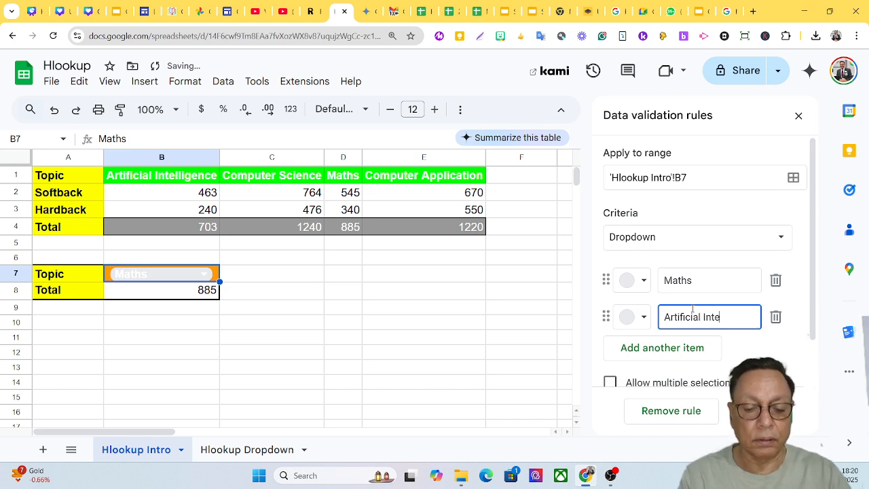
text(lligence)
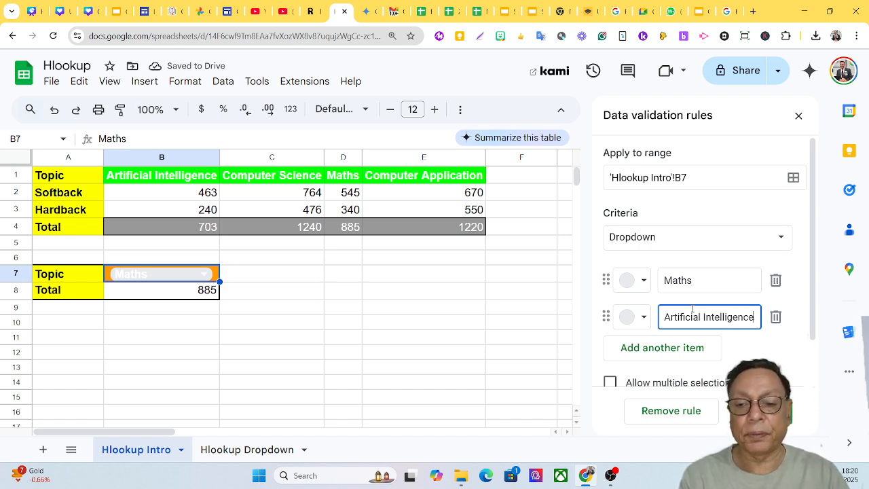
Add Computer Science as the third item of the dropdown rule.
key(Return)
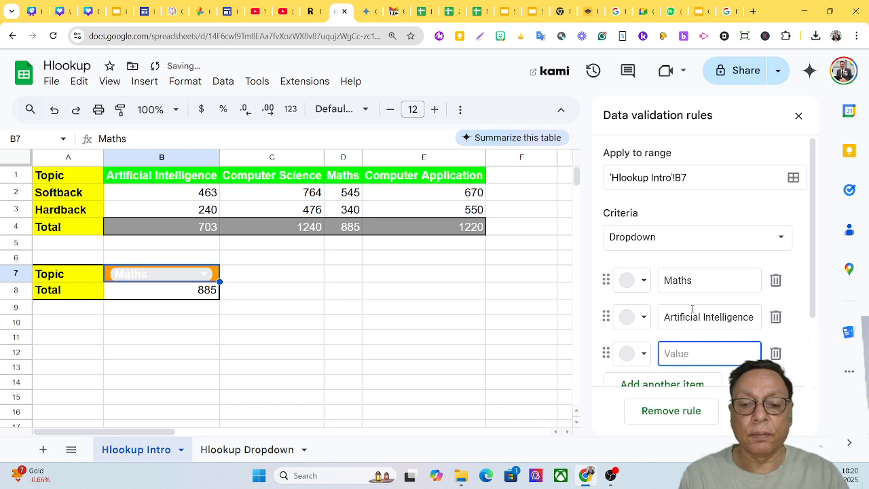
text(Compute)
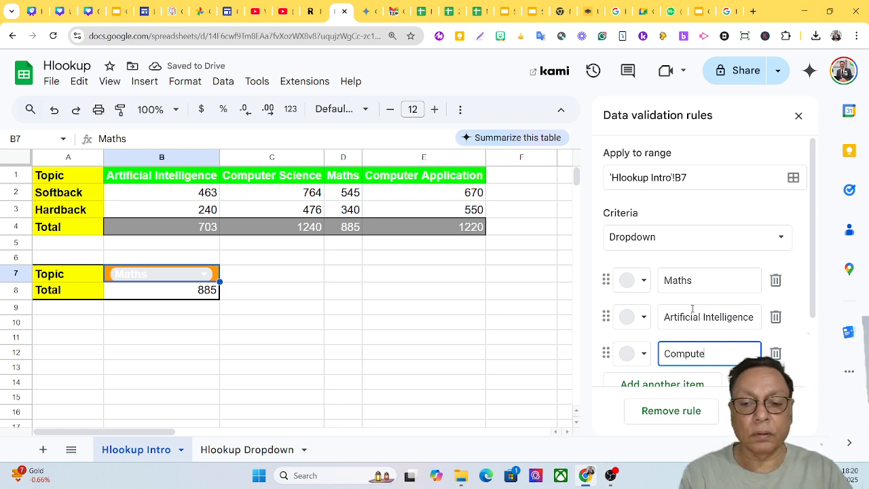
text(r Scien)
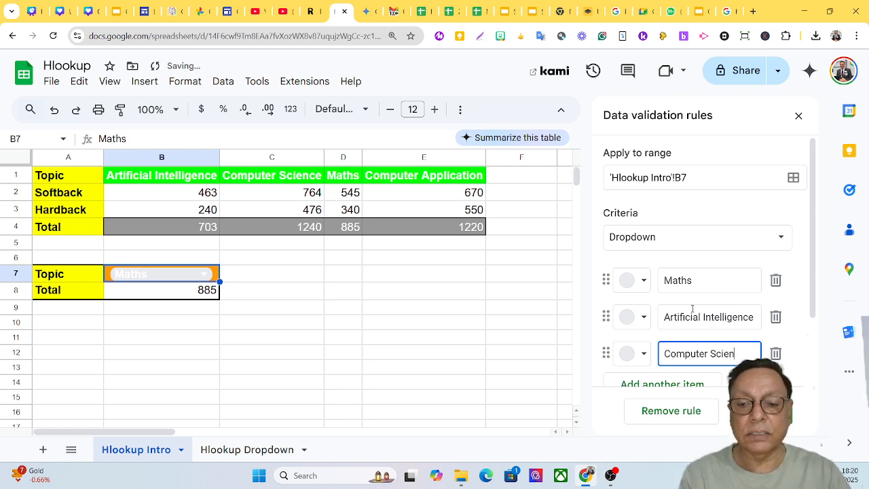
text(ce)
Add Computer Application as the fourth dropdown item, then save the rule and close the data validation settings.
key(Return)
text(Computer )
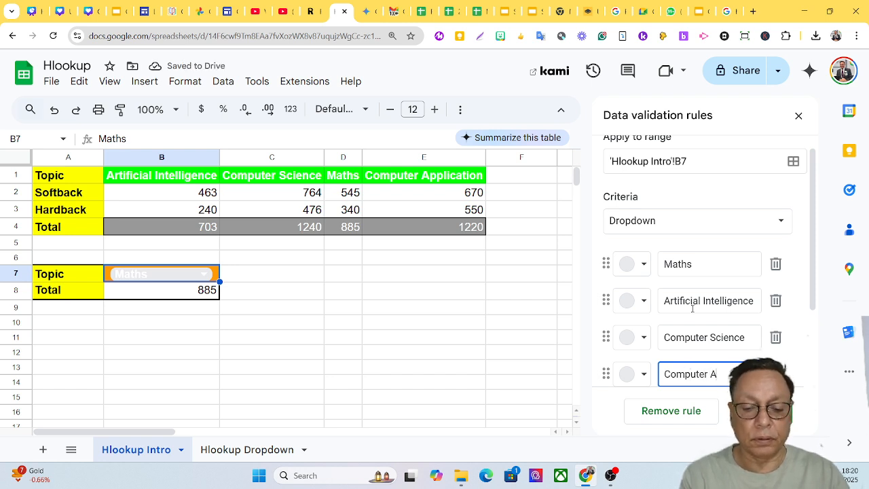
text(Application)
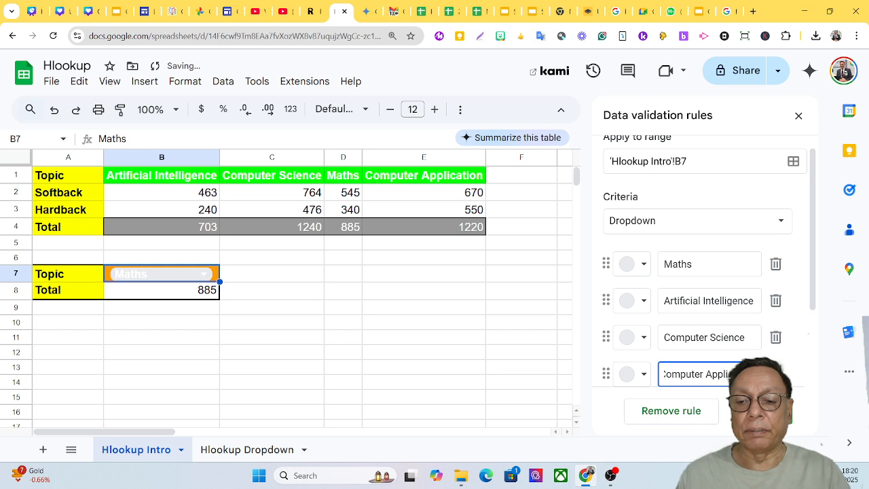
click(763, 410)
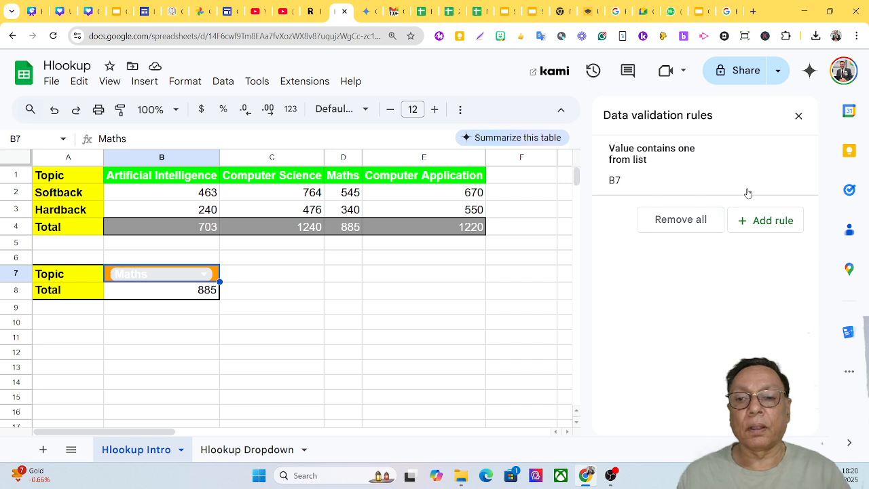
click(797, 116)
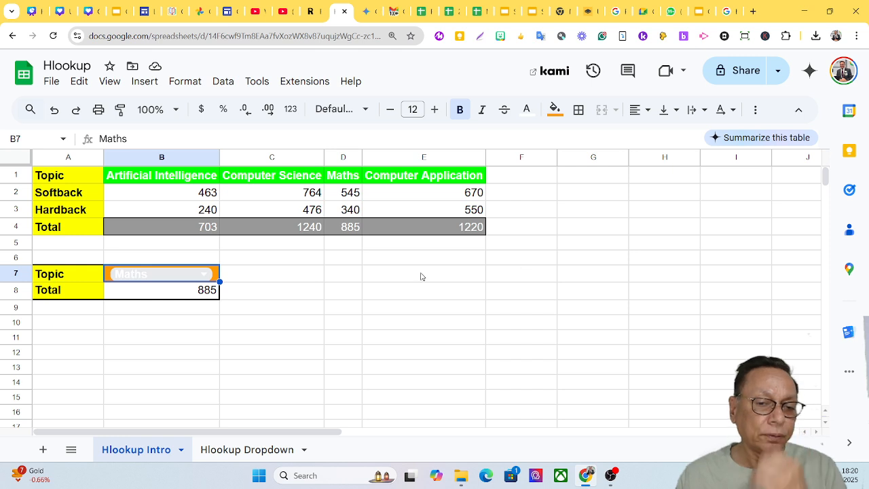
Test the topic dropdown in B7 by choosing Artificial Intelligence, Computer Science and finally Computer Application.
click(205, 275)
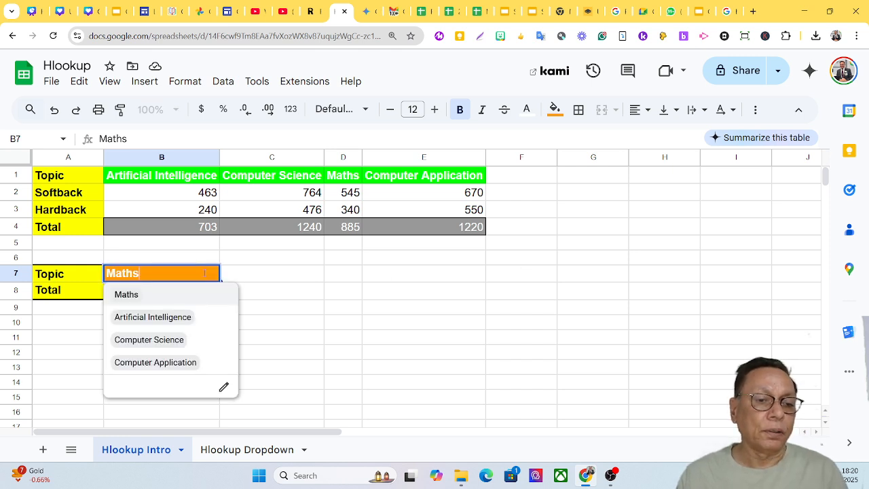
click(169, 317)
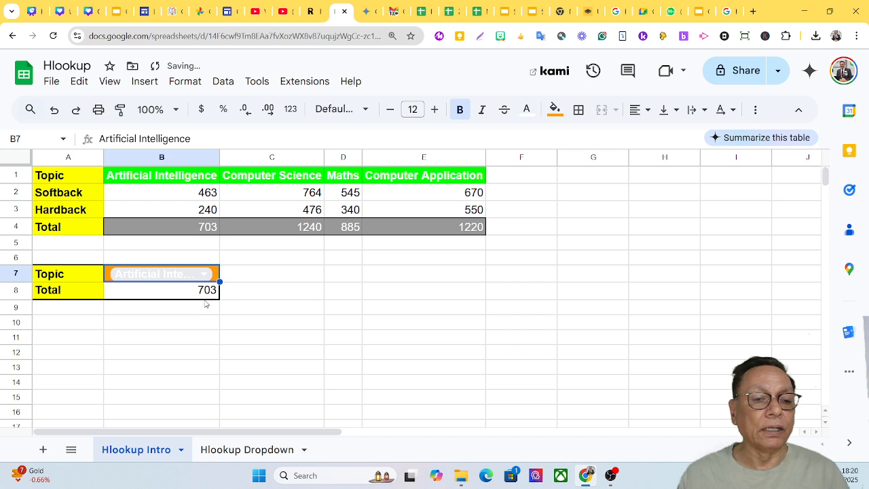
click(193, 277)
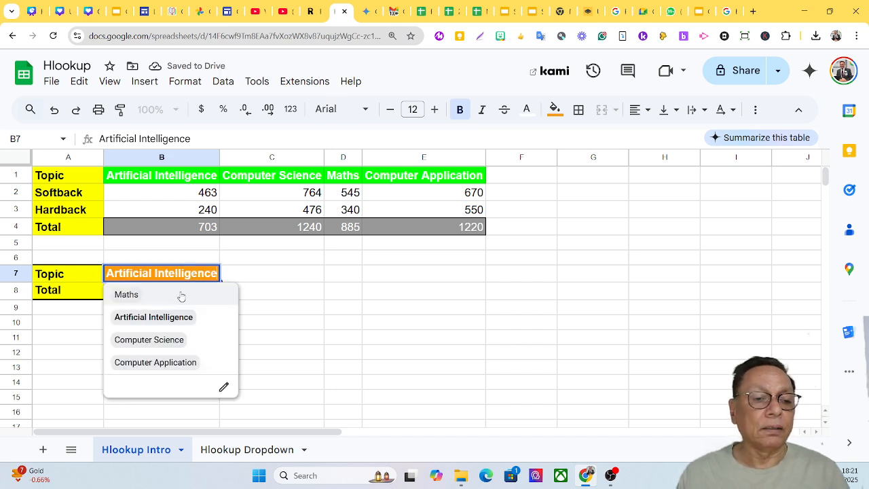
click(174, 345)
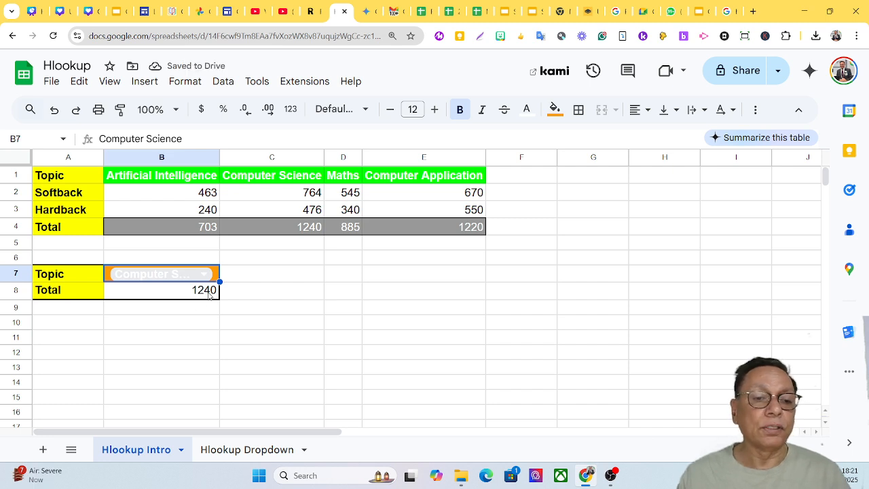
click(171, 280)
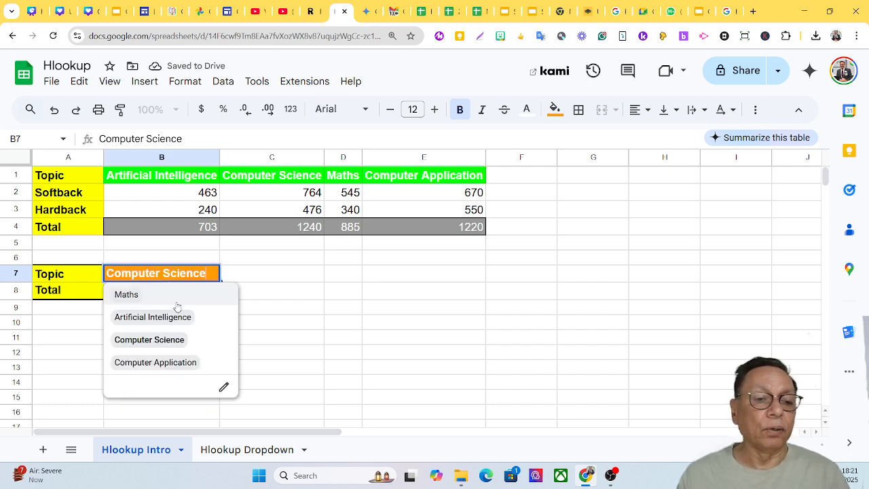
click(178, 362)
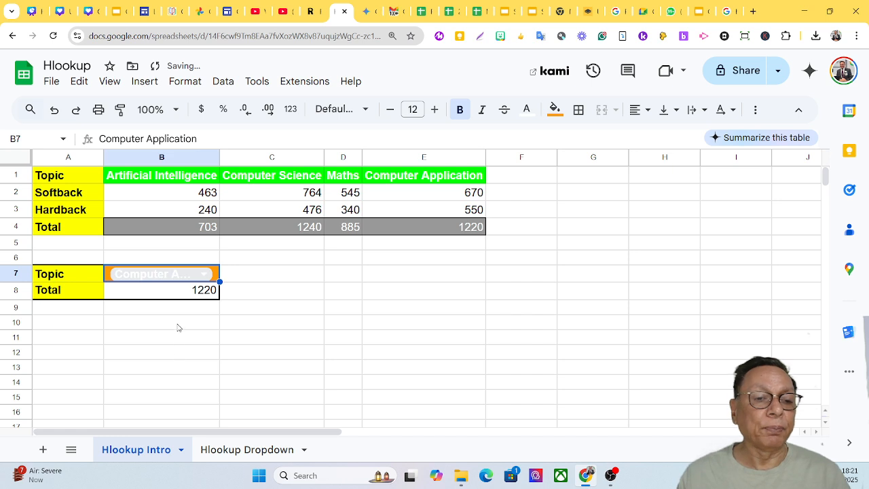